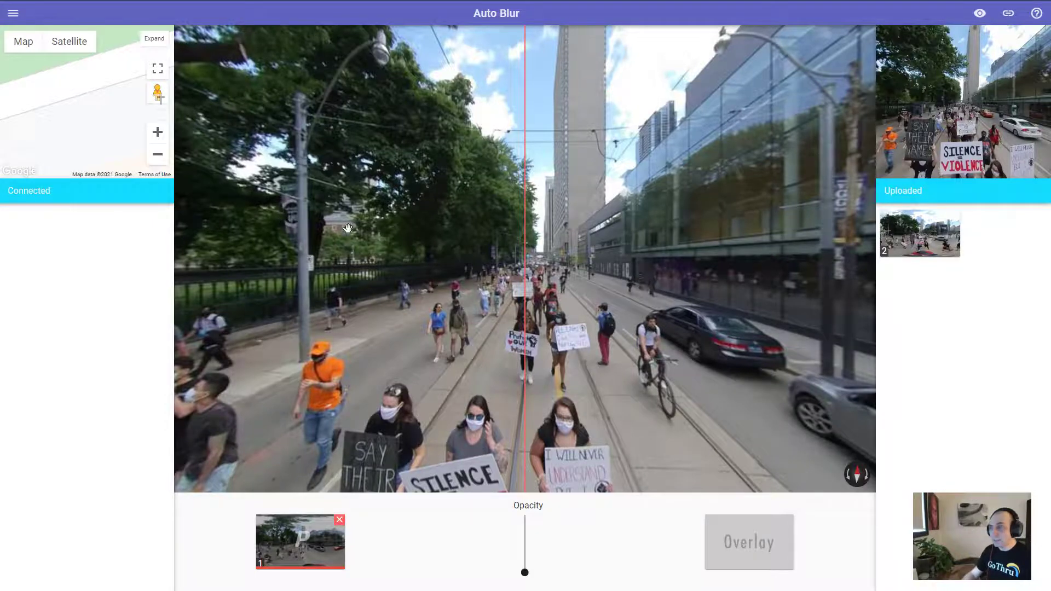
Step: Walk along the street via panorama hotspots to a spot showing the face blur boxes
left_click(403, 230)
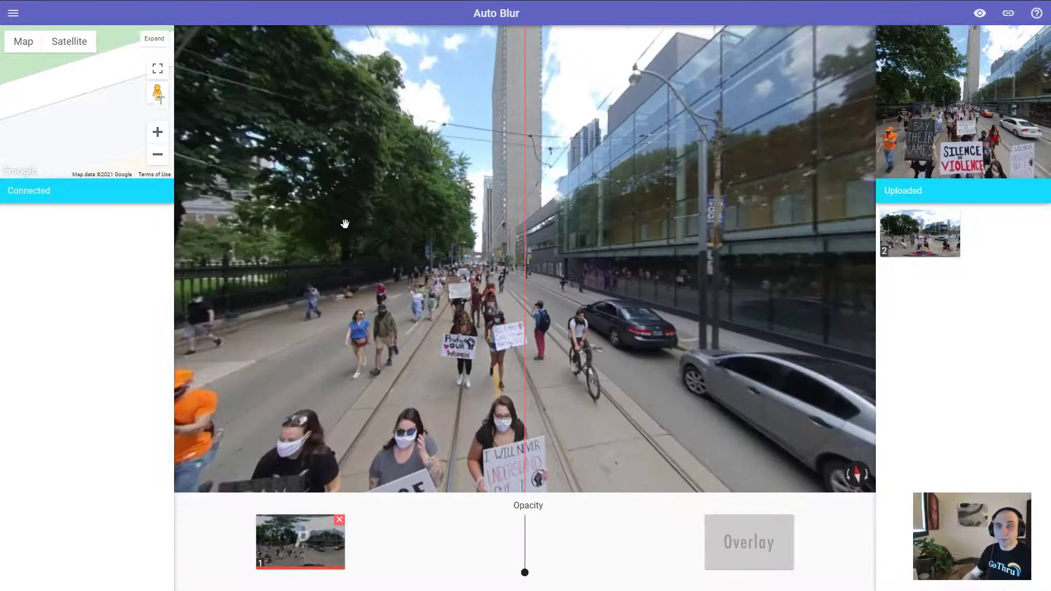
left_click(345, 224)
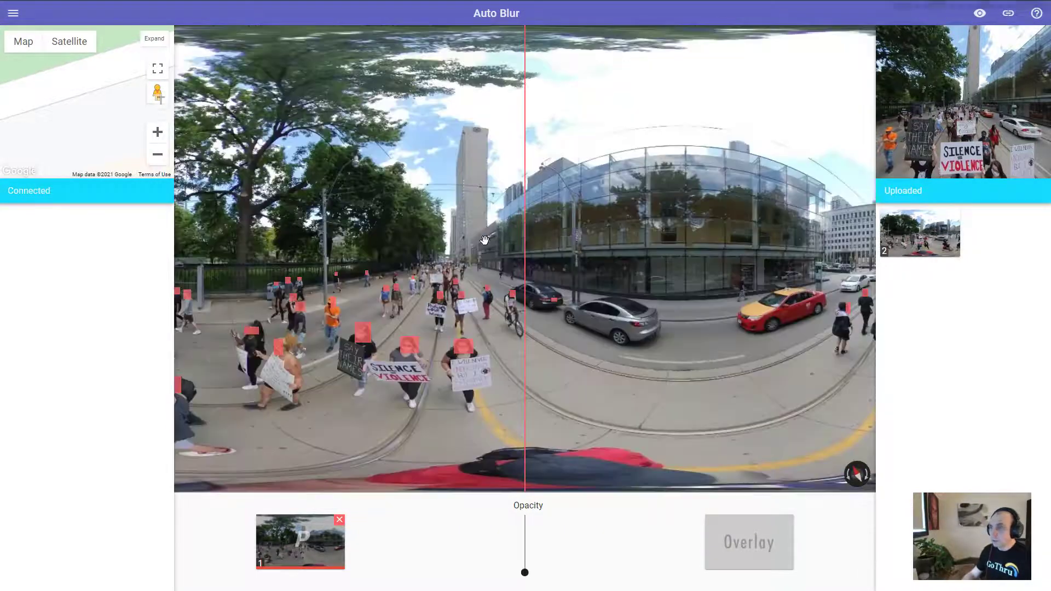
left_click(509, 306)
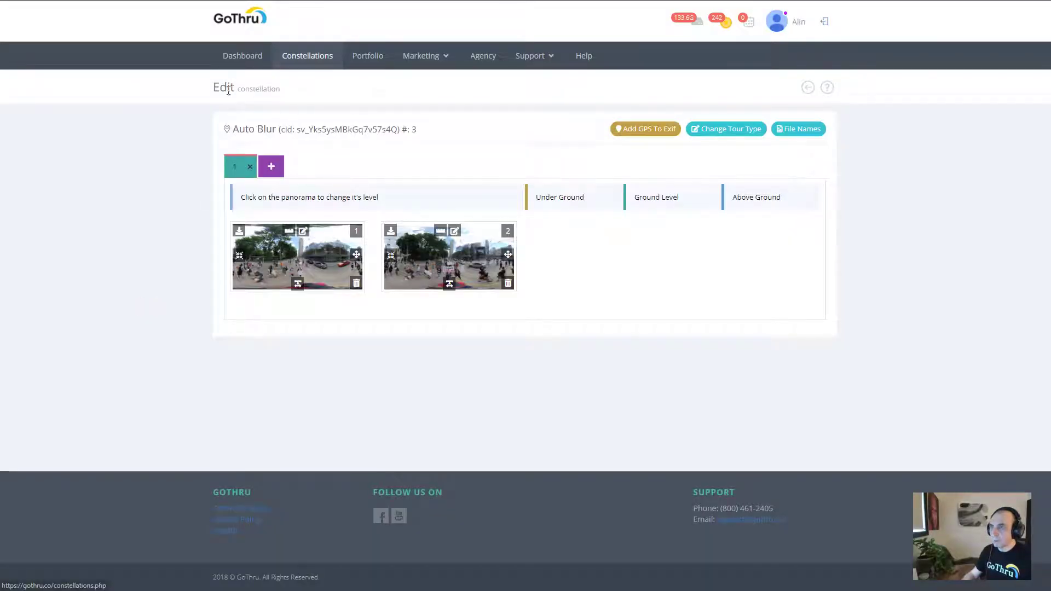
Step: Go from the Constellations list to the Auto Blur tour's Edit constellation page
left_click(305, 55)
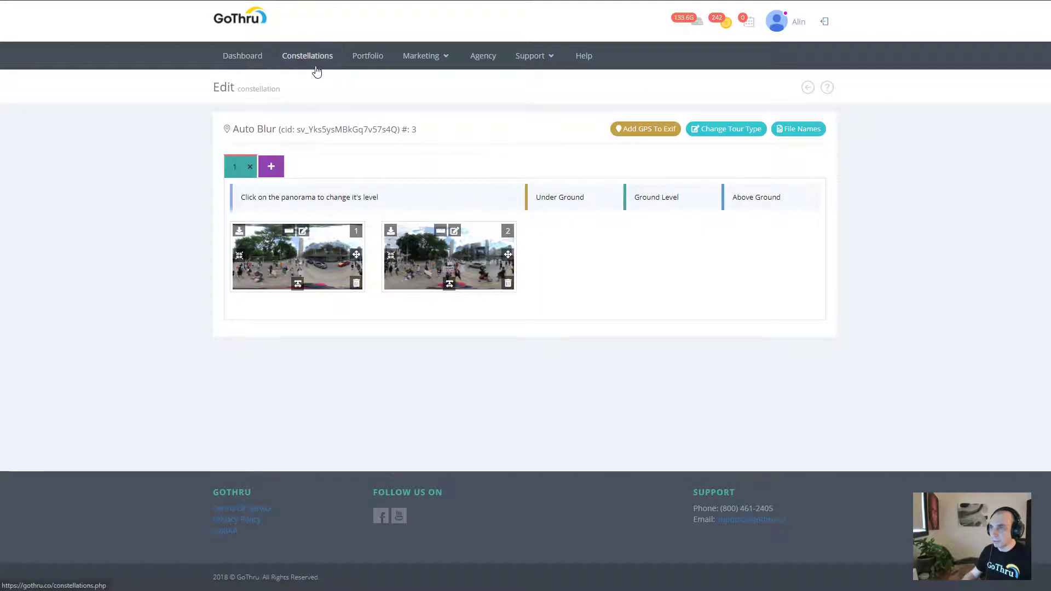
left_click(789, 212)
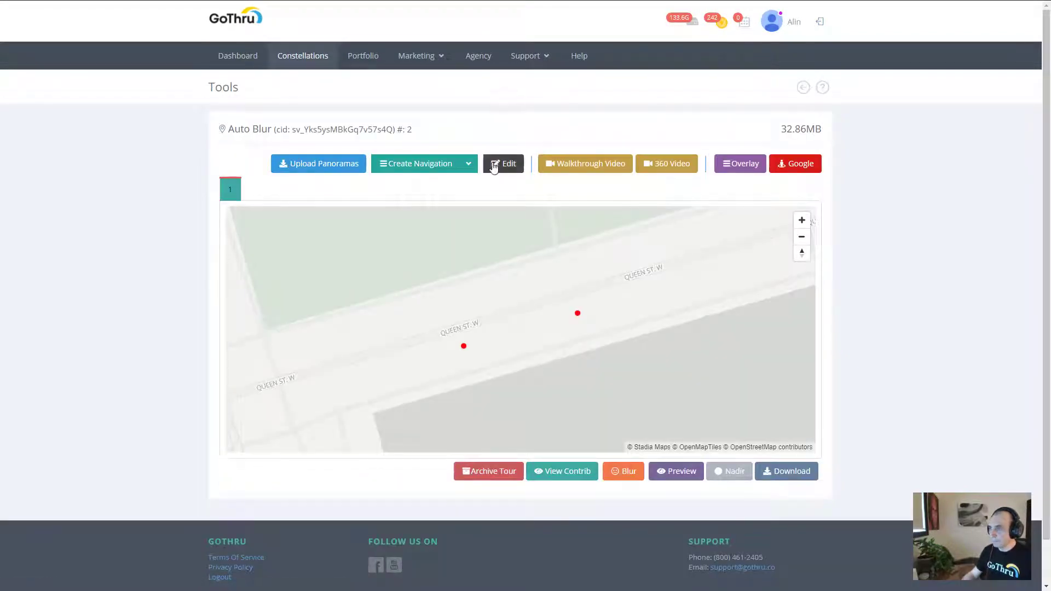
left_click(508, 171)
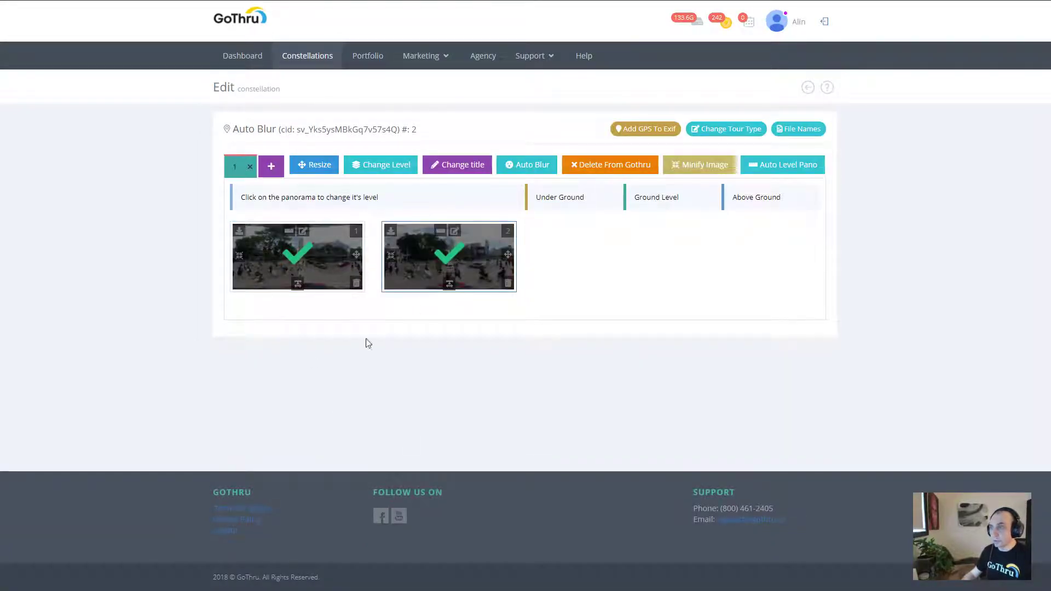
Step: Confirm sending both Auto Blur panoramas for automatic face and plate blurring
left_click(526, 166)
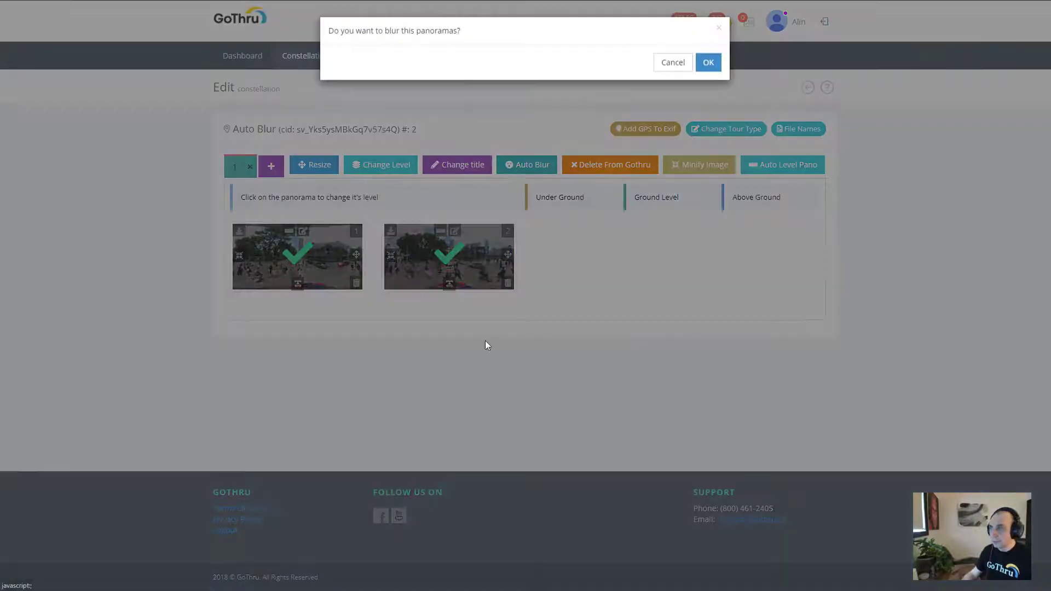
left_click(706, 62)
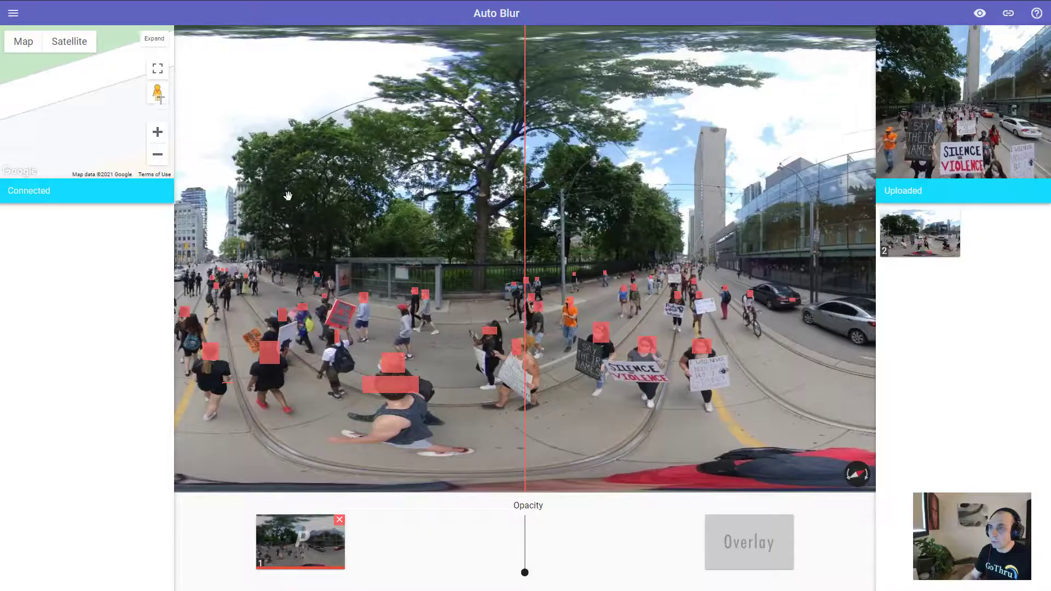
left_click_drag(482, 236, 594, 225)
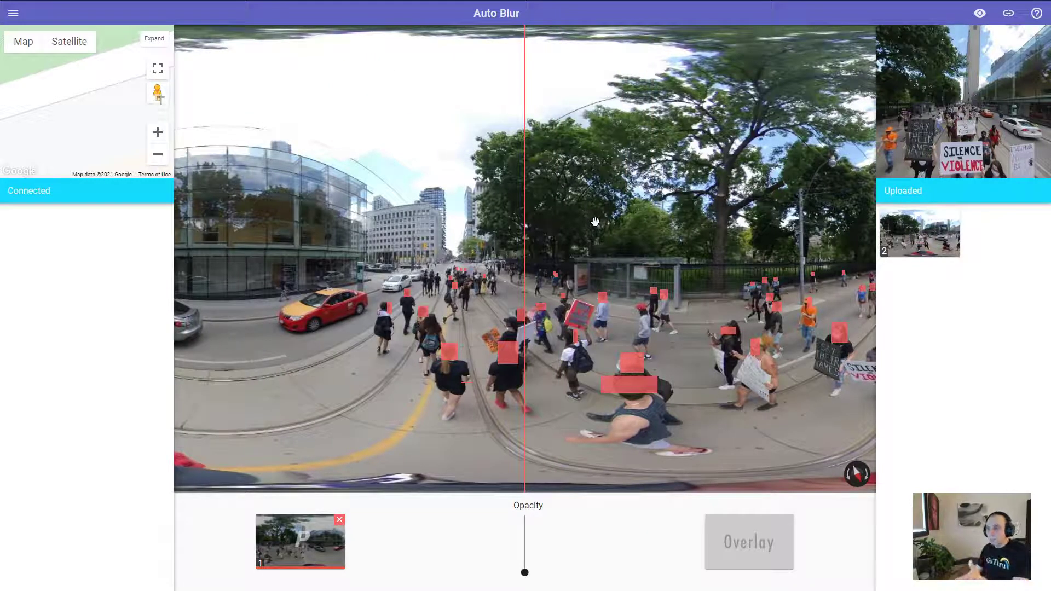
left_click_drag(595, 221, 537, 225)
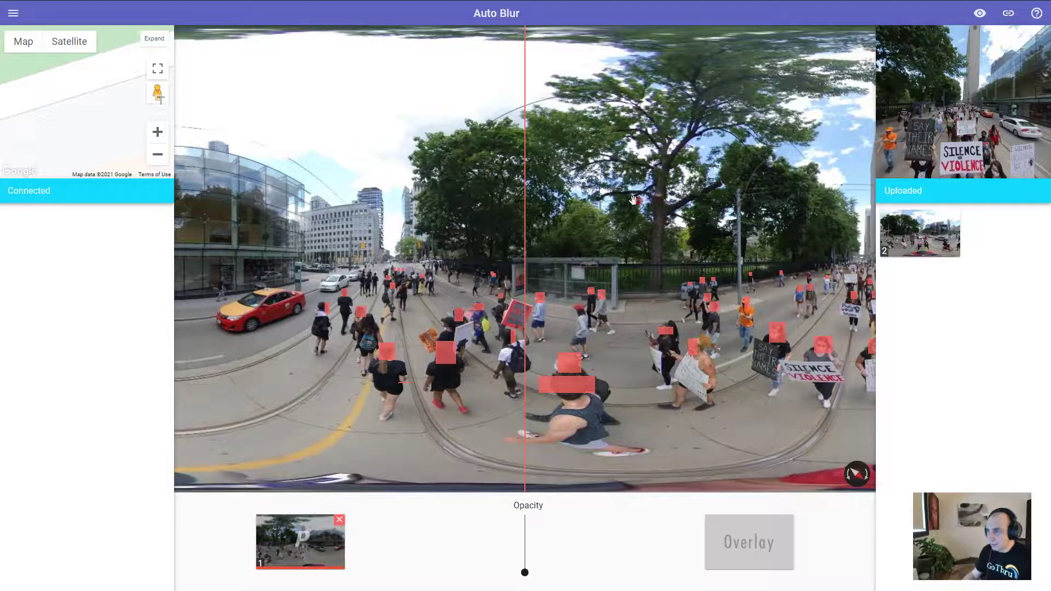
left_click_drag(637, 201, 288, 198)
left_click_drag(795, 450, 658, 450)
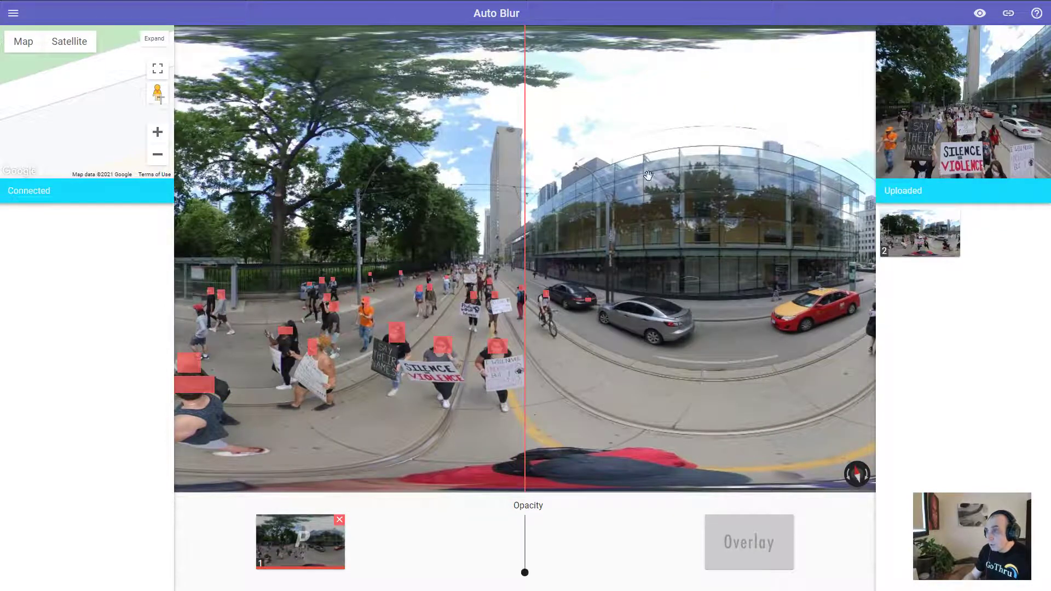
left_click_drag(647, 174, 532, 169)
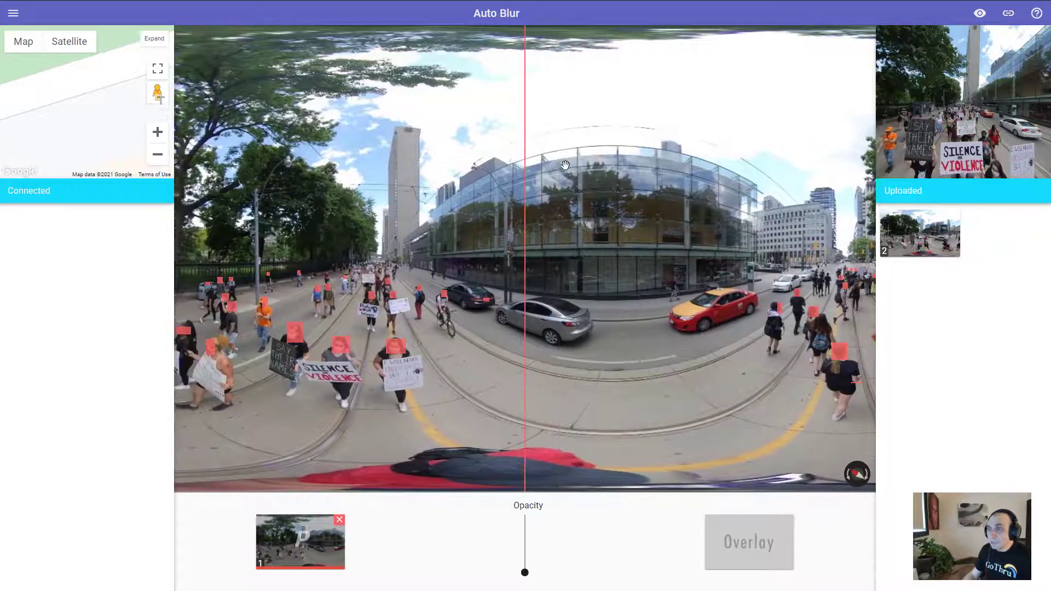
left_click_drag(487, 209, 596, 371)
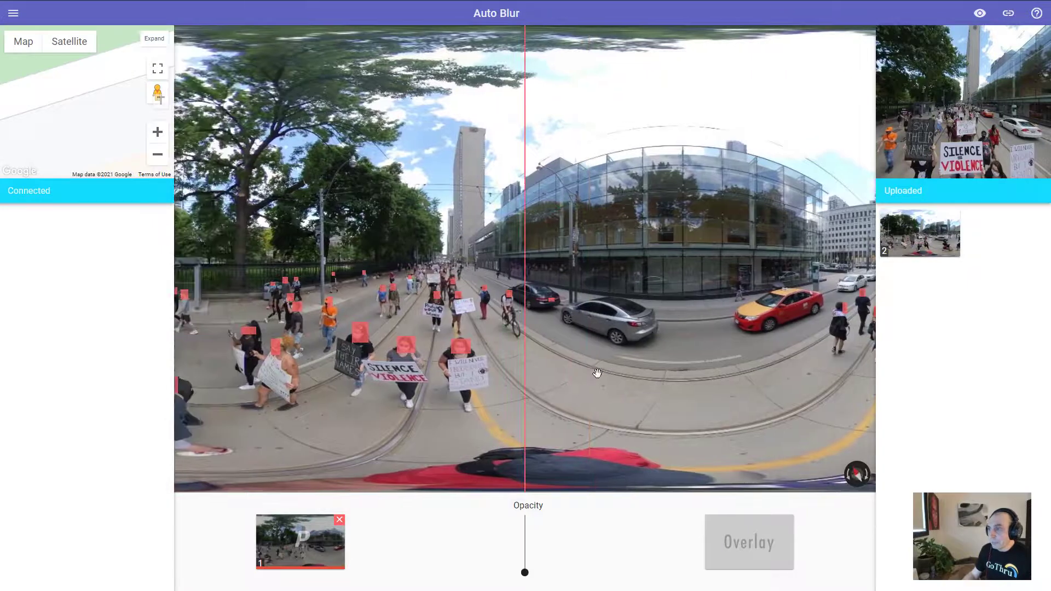
left_click_drag(487, 255, 567, 357)
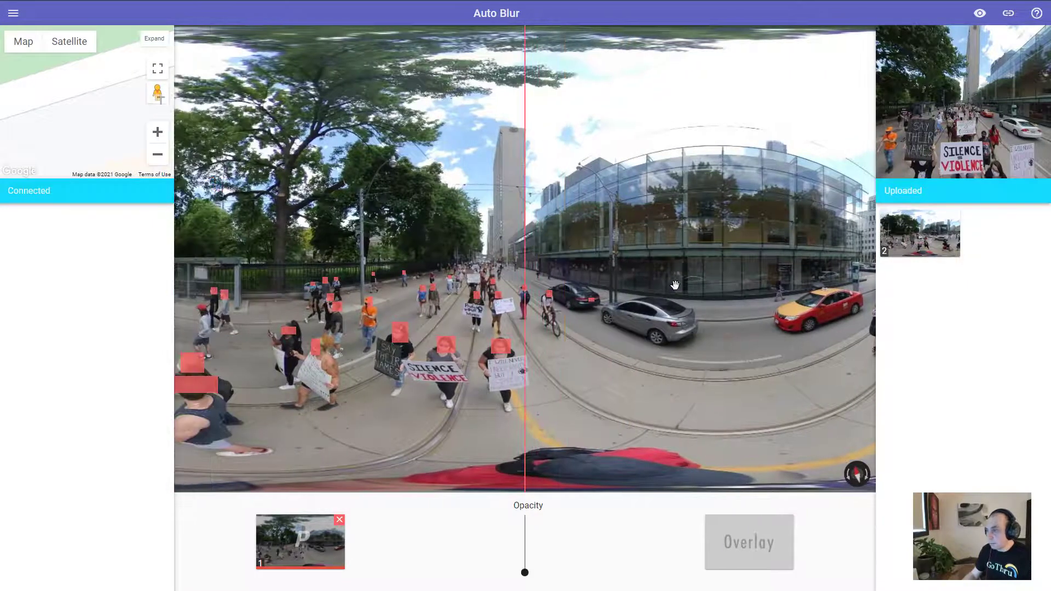
left_click_drag(675, 285, 728, 372)
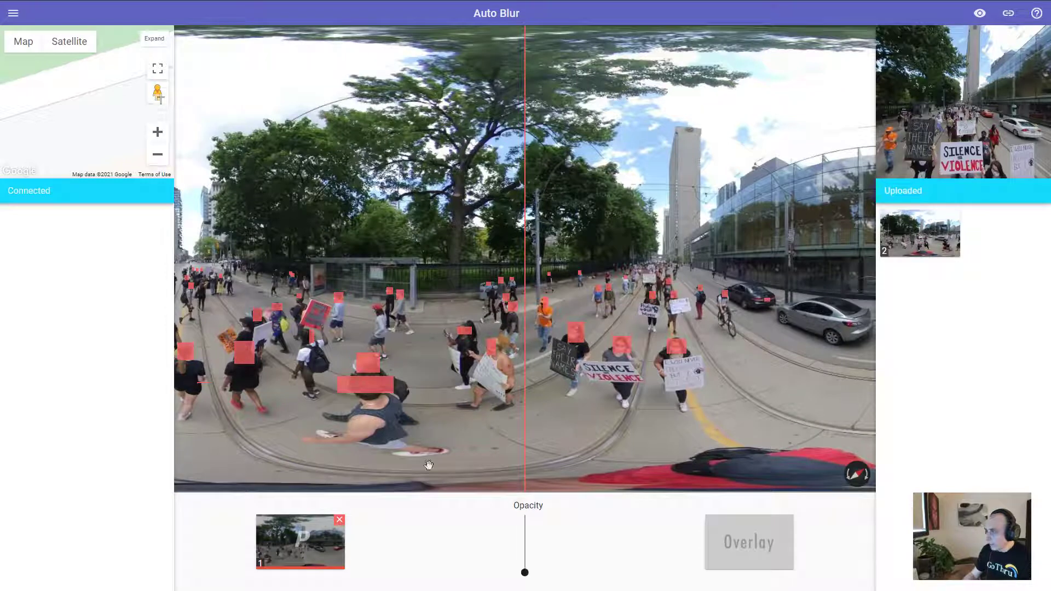
Step: Replace the Main panorama with uploaded panorama 2 and select one of its blur boxes
left_click(339, 520)
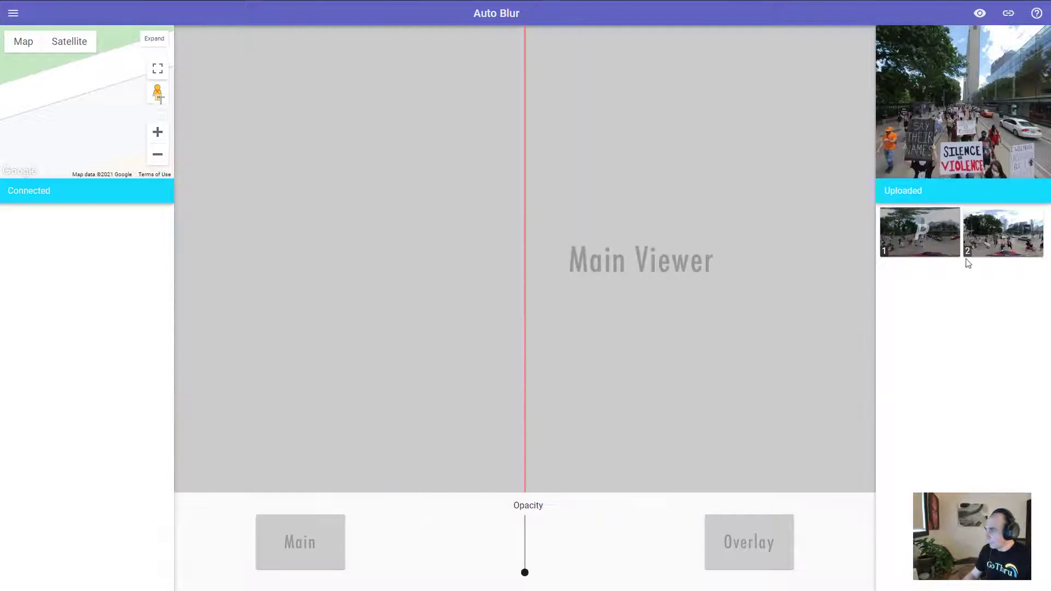
mouse_move(1005, 234)
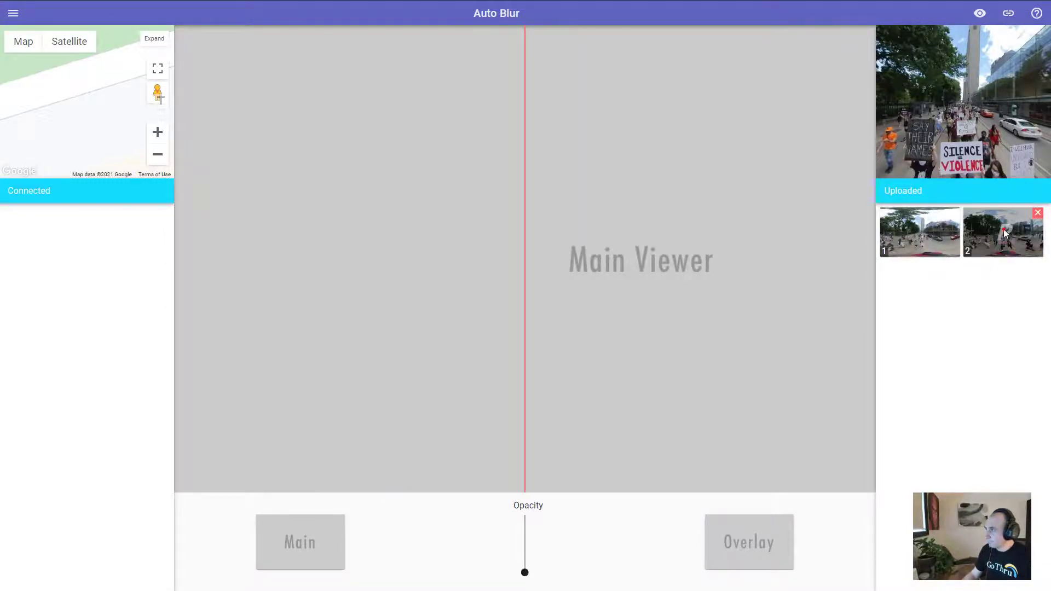
left_click(1006, 235)
left_click_drag(562, 208, 524, 204)
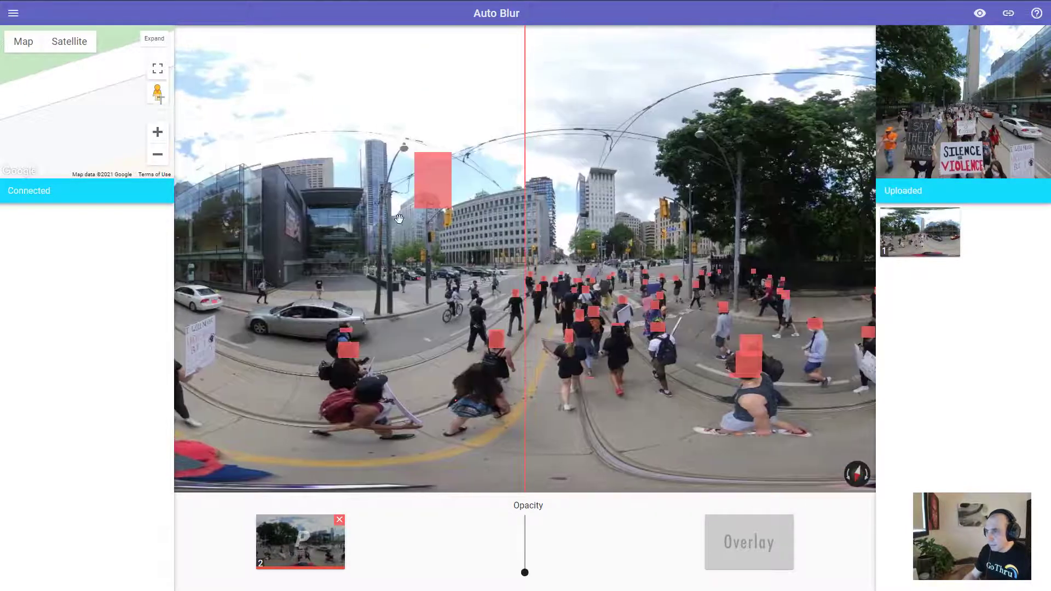
left_click(411, 174)
Step: Delete the false red box above the street, then rotate around to review remaining boxes
left_click(394, 210)
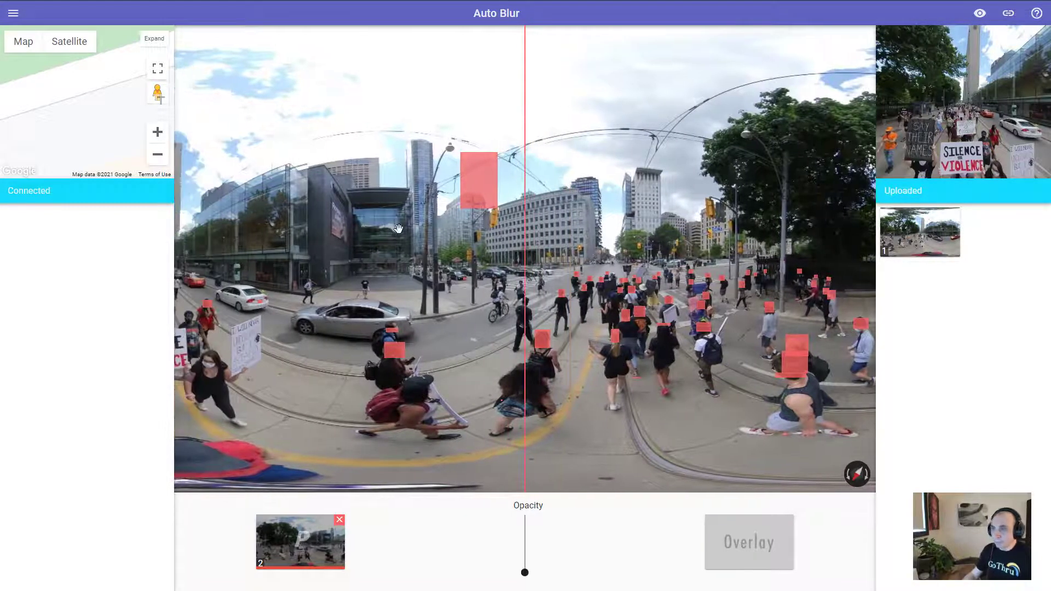
left_click(481, 167)
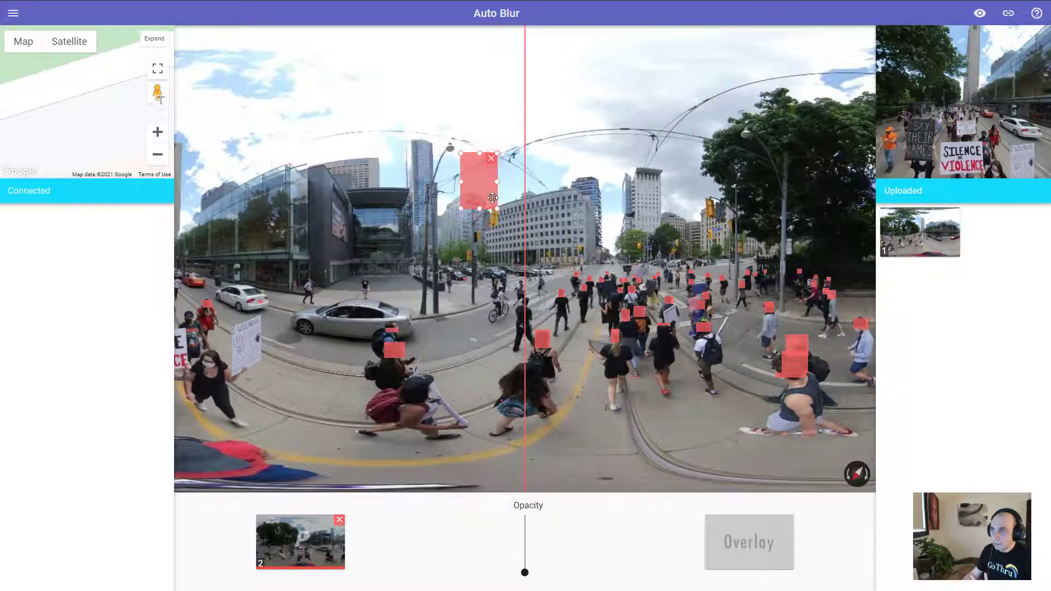
left_click(491, 158)
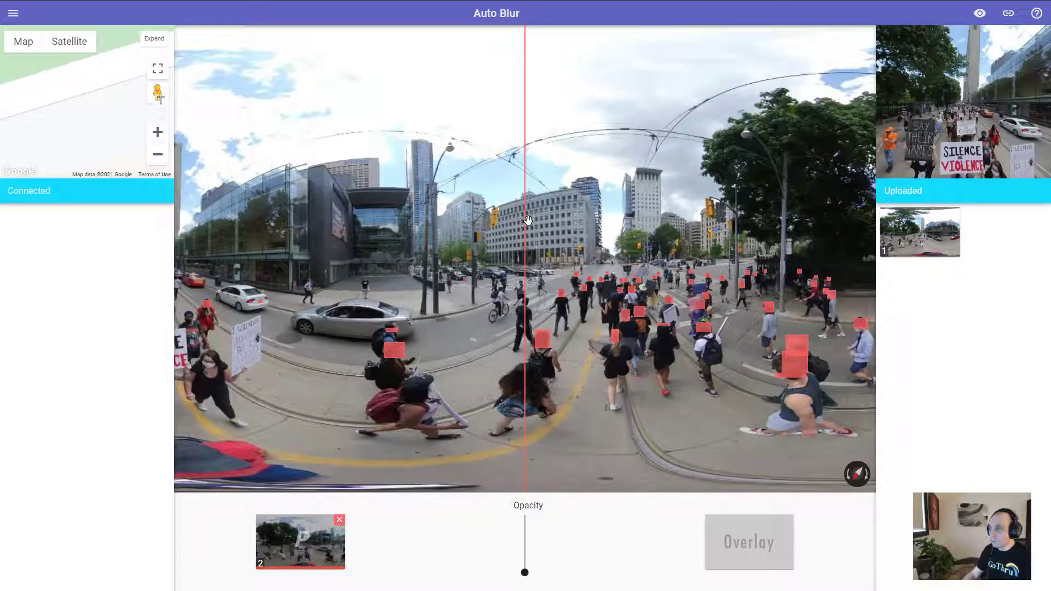
left_click_drag(485, 230, 307, 224)
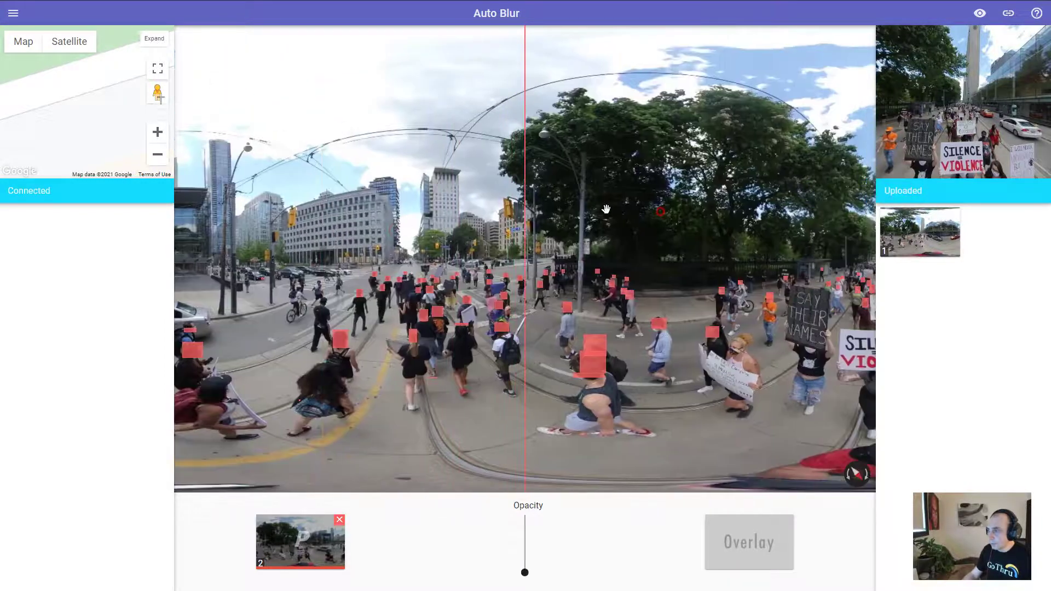
left_click_drag(606, 209, 401, 214)
left_click_drag(746, 233, 581, 235)
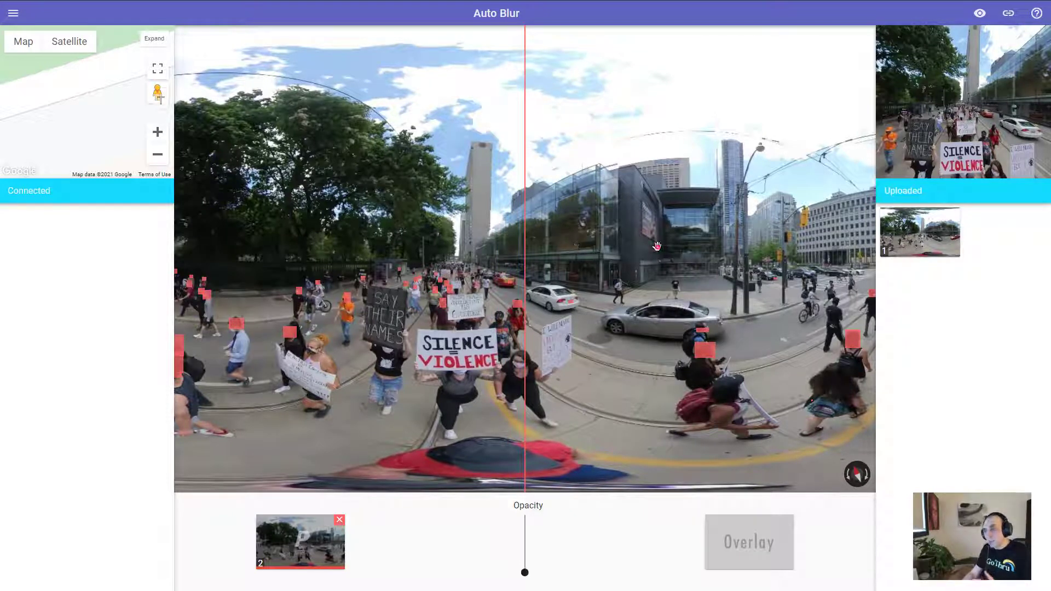
left_click_drag(657, 247, 430, 269)
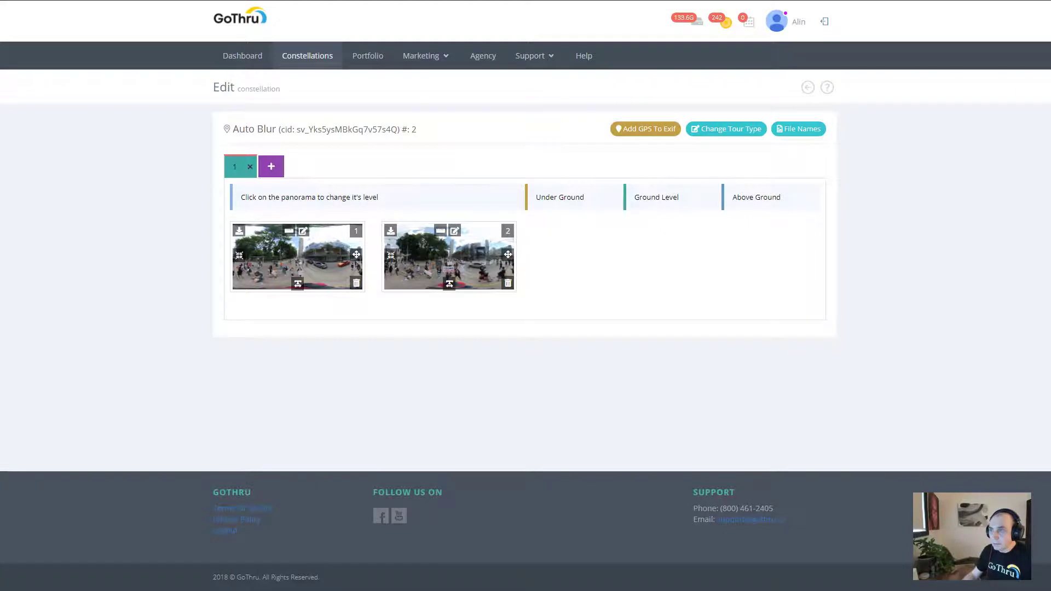
Step: Return to the Auto Blur tour's Tools page with its two panoramas mapped on Queen St. W
left_click(808, 88)
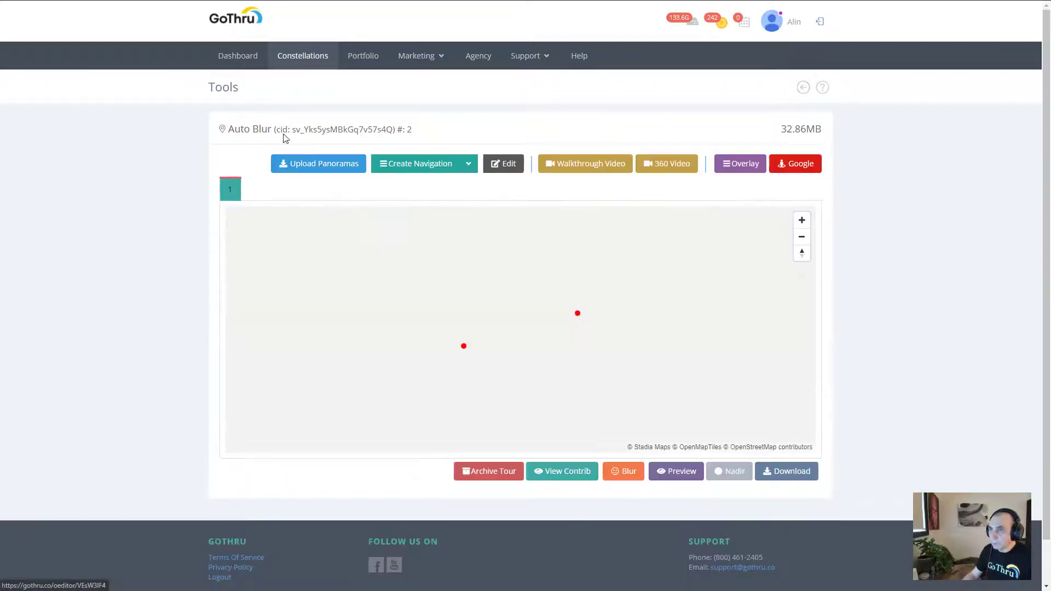
left_click_drag(216, 100, 249, 91)
left_click(220, 86)
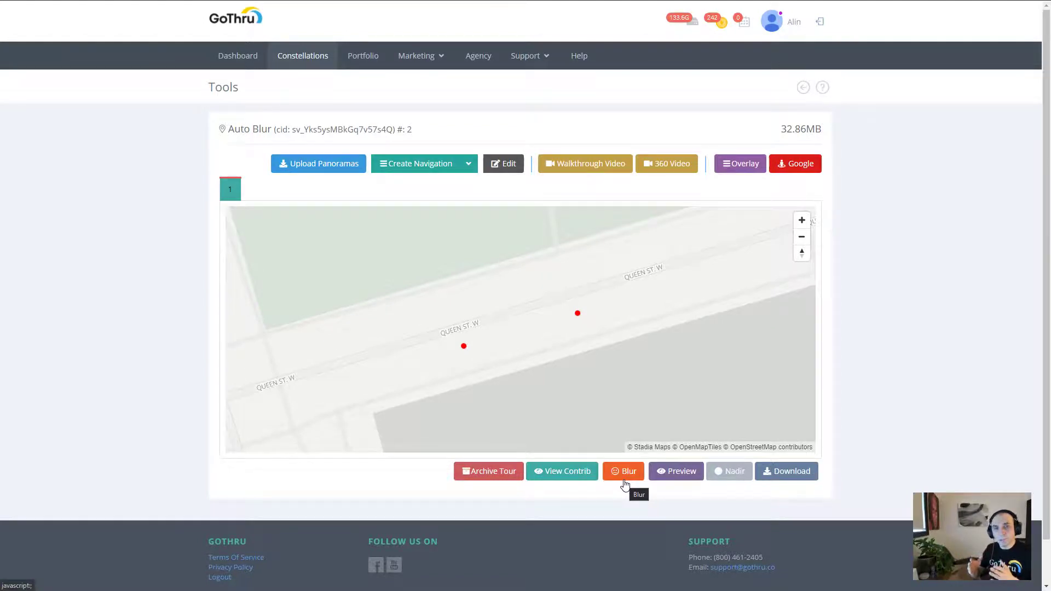
Step: Open the tour's blur overlay editor from the orange Blur button below the map
left_click(623, 484)
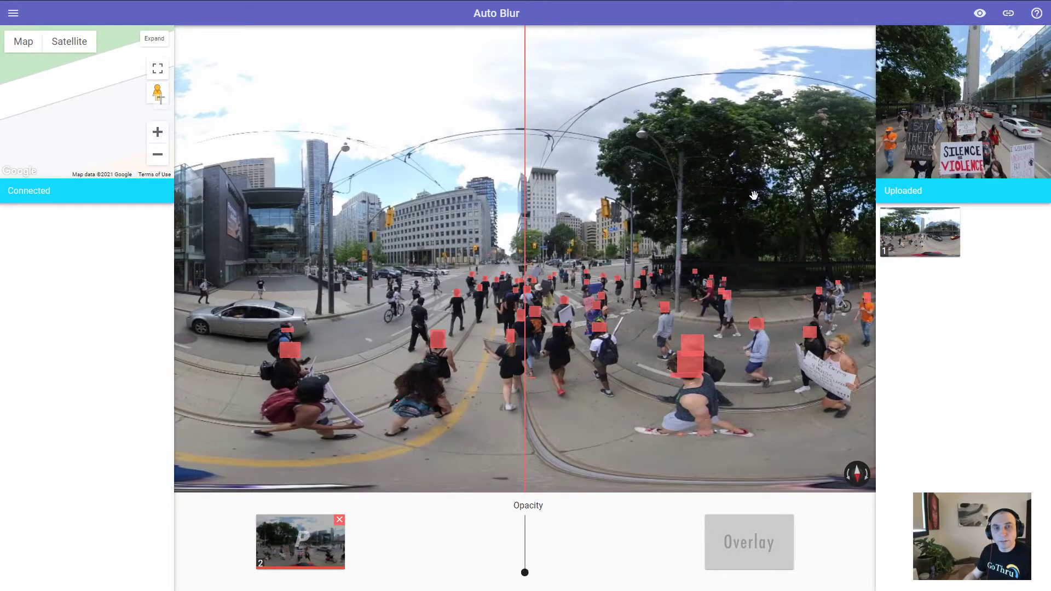
left_click_drag(754, 195, 656, 198)
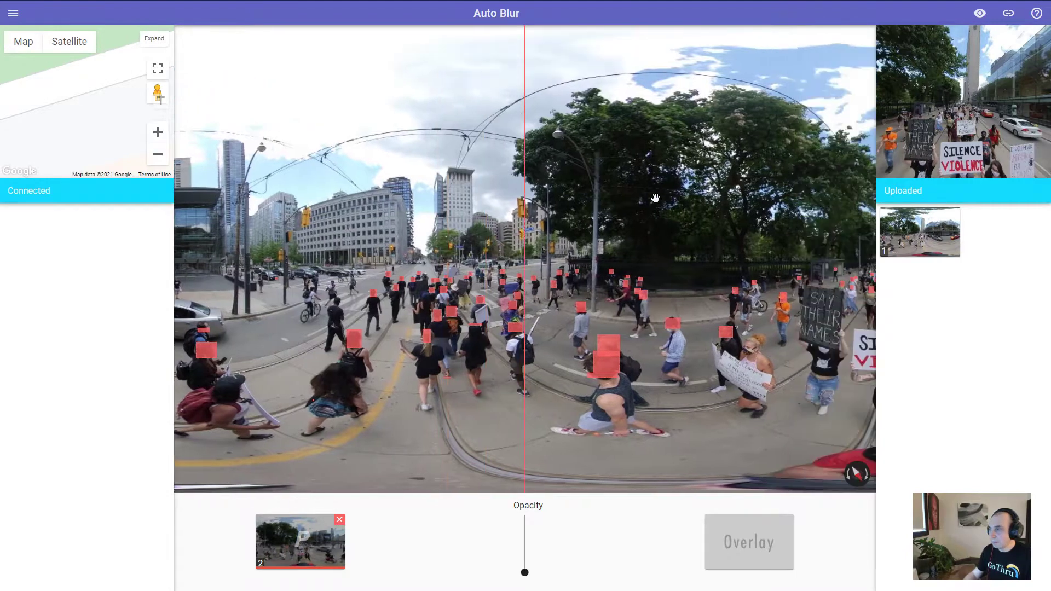